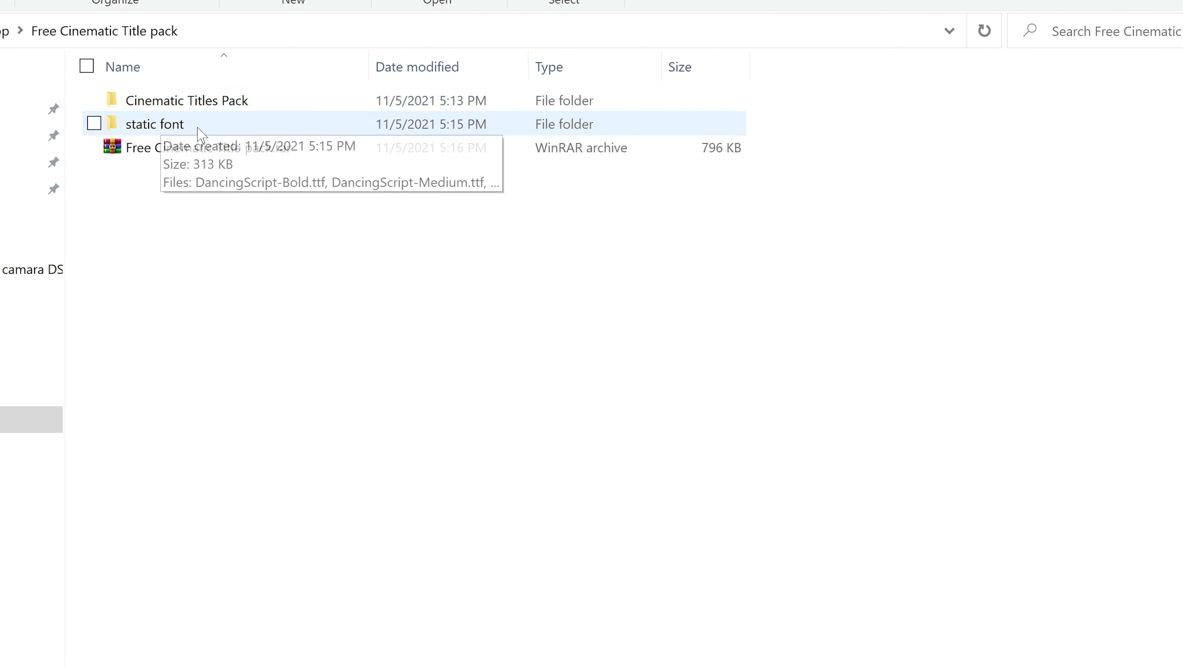
- Browse the Cinematic Titles Pack templates, then open the static folder of four DancingScript font files
left_click(197, 106)
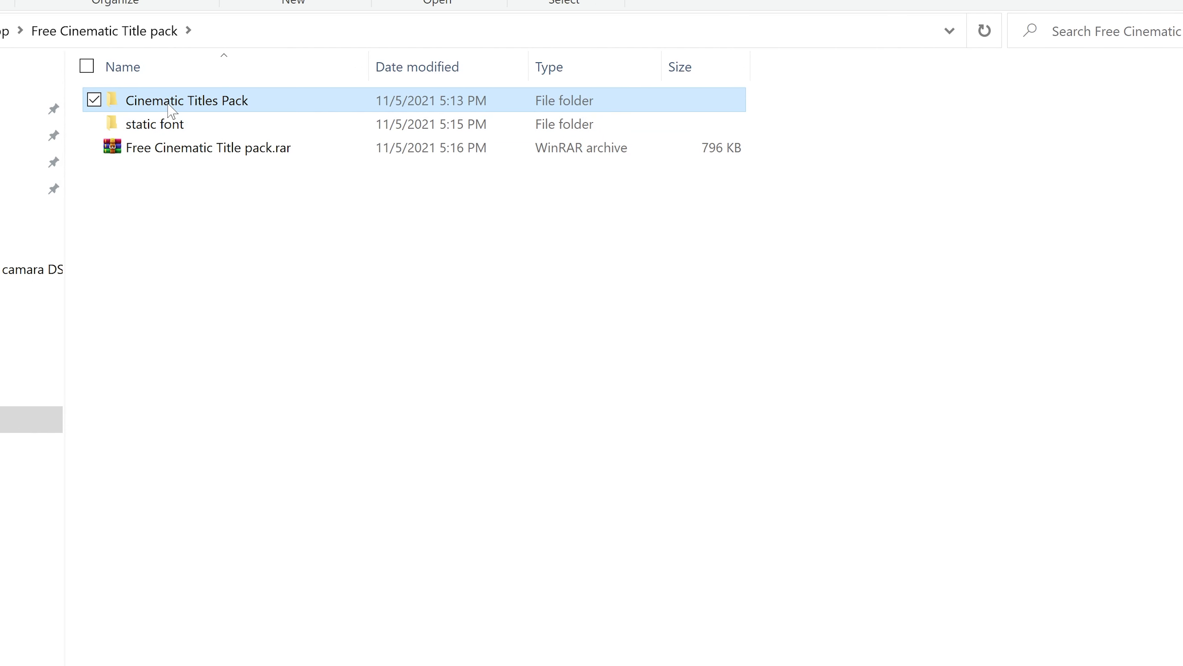
double_click(197, 107)
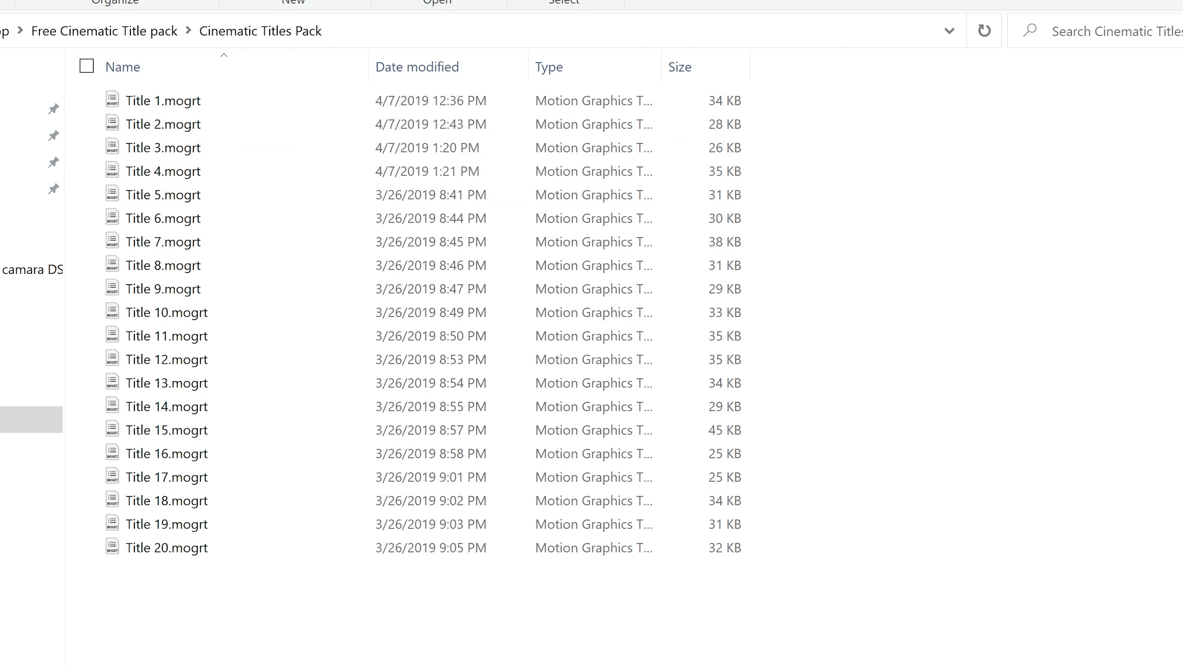
key("alt+Up")
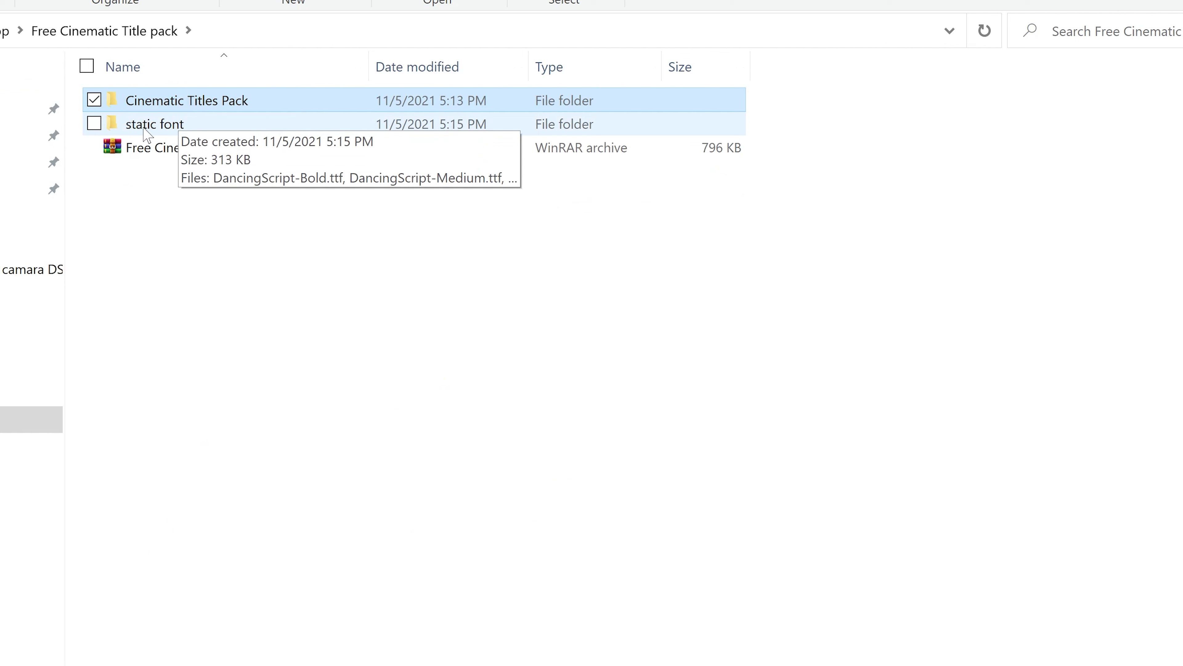
double_click(165, 130)
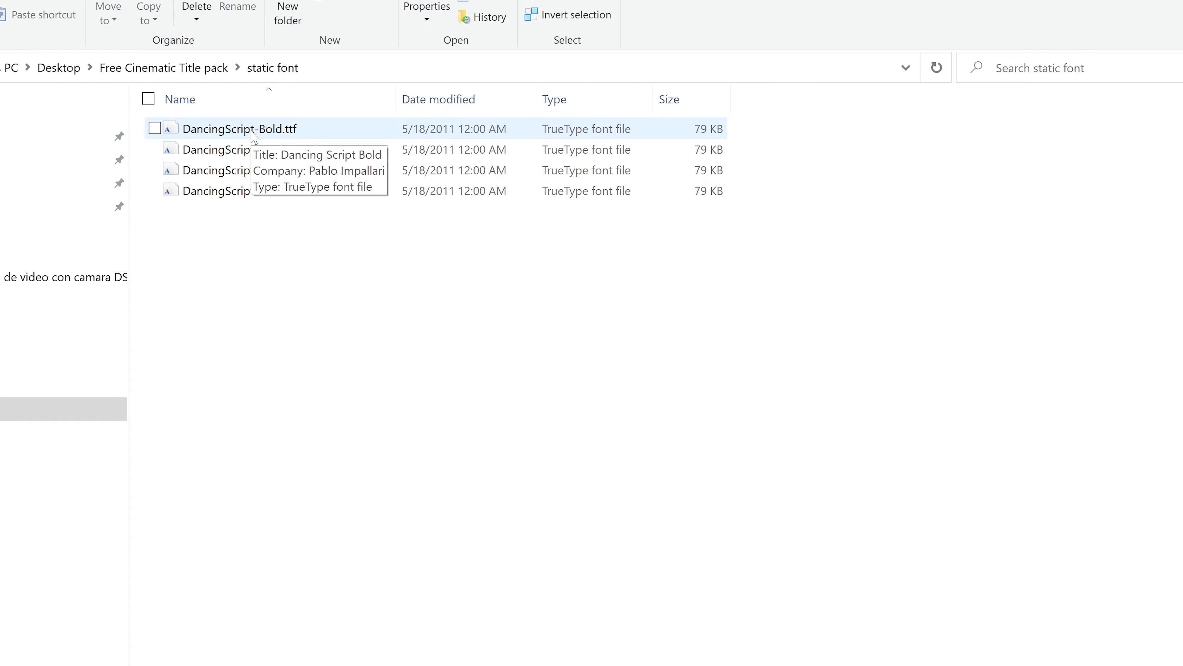
- Preview DancingScript-Bold.ttf in Font Viewer, close it, and go back to Free Cinematic Title pack
double_click(191, 100)
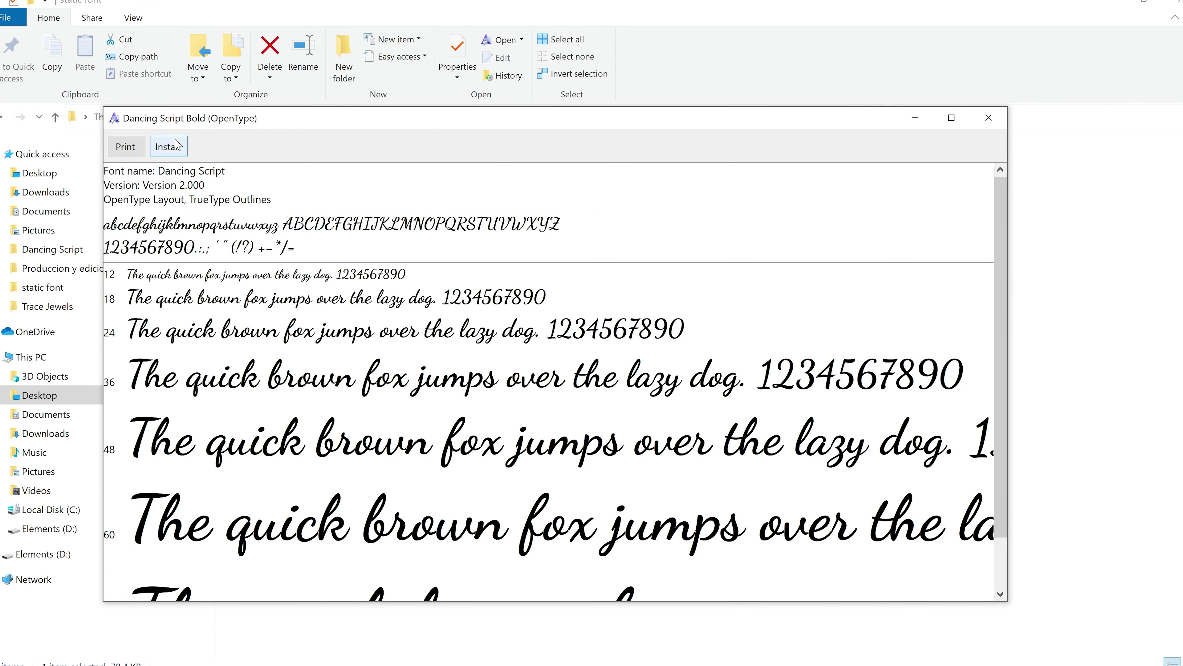
left_click(998, 129)
left_click(8, 120)
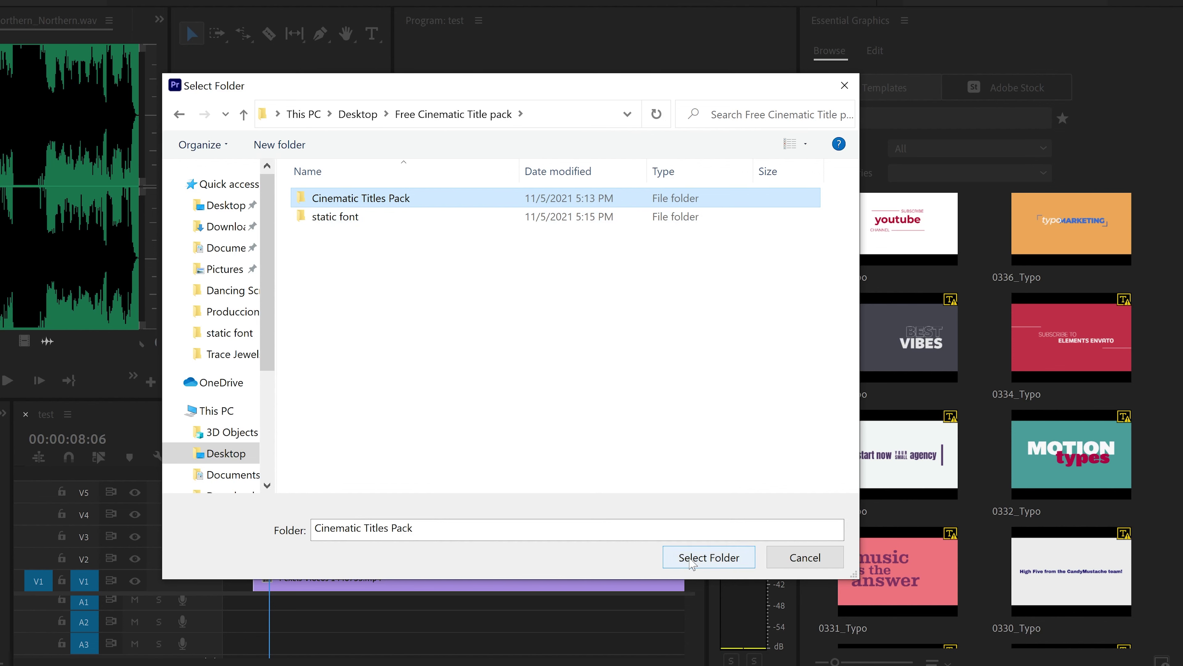
- Confirm Cinematic Titles Pack as an additional templates folder and close Manage Additional Folders
left_click(691, 560)
left_click(708, 448)
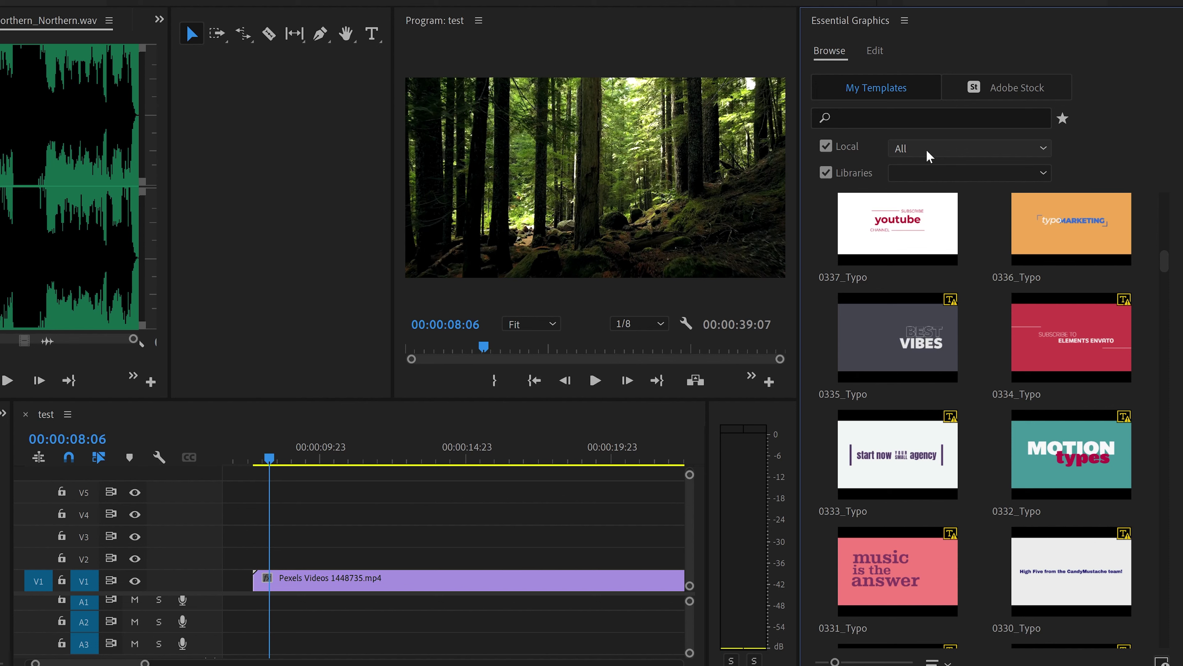
left_click(943, 152)
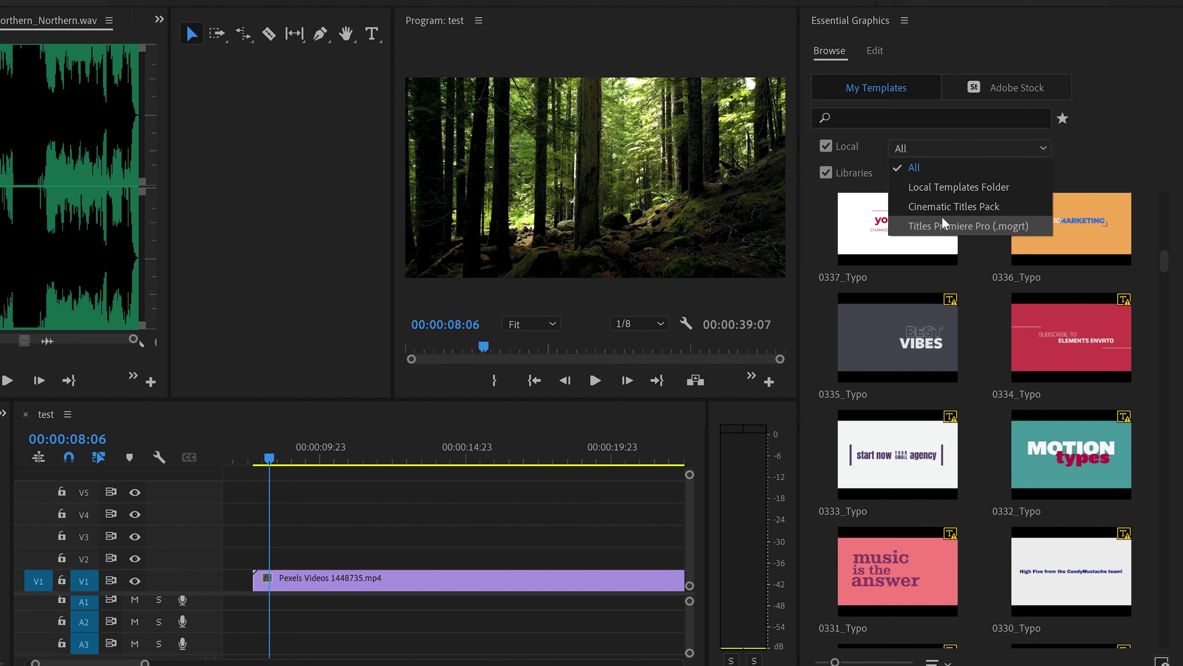
- Filter Local templates to Cinematic Titles Pack and scroll through Title_1 to Title 20
left_click(971, 207)
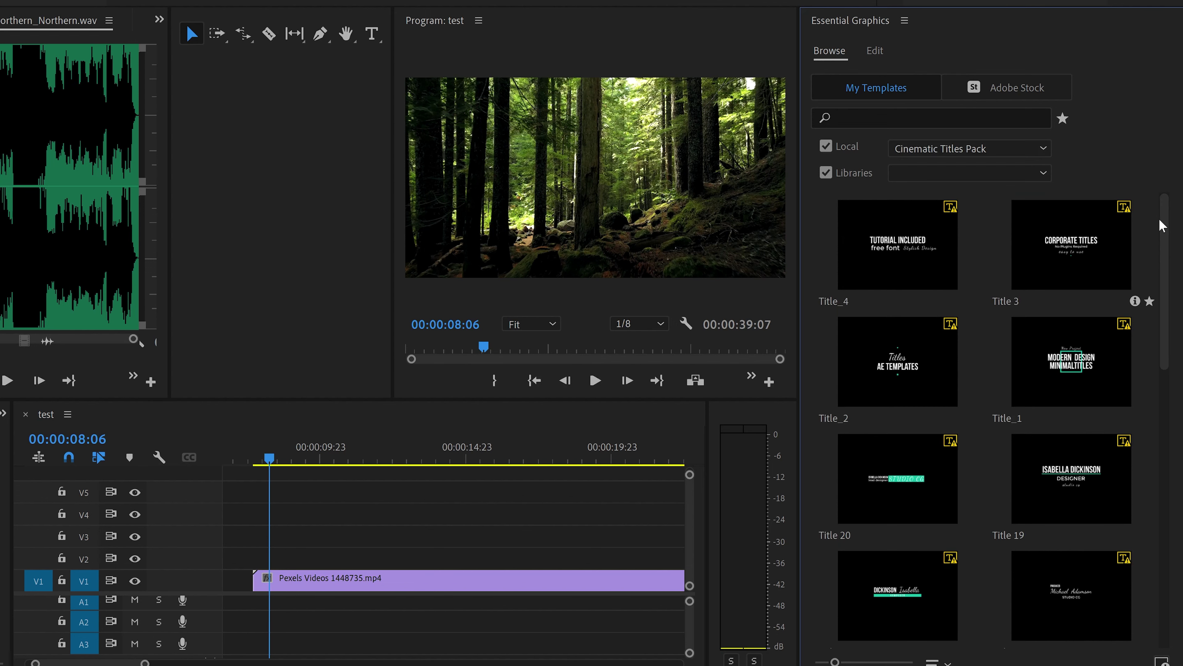
scroll(1167, 229, "down", 5)
scroll(1171, 303, "down", 5)
scroll(1175, 382, "down", 5)
scroll(1179, 459, "up", 5)
scroll(1178, 459, "up", 5)
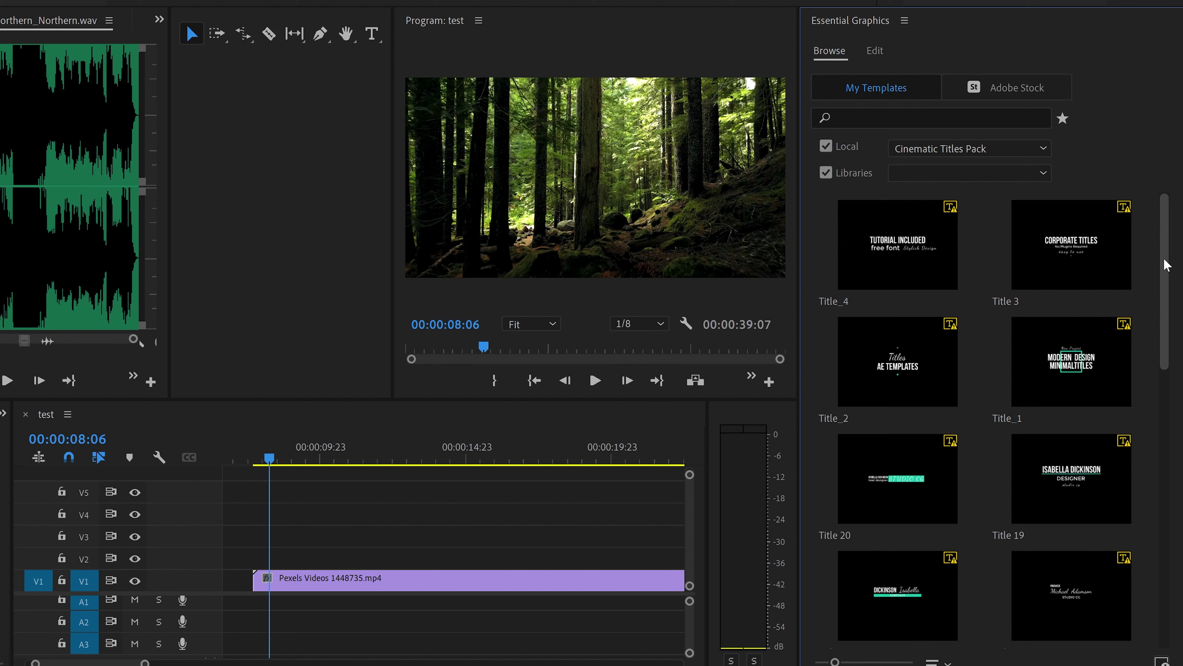
left_click_drag(1166, 264, 1007, 410)
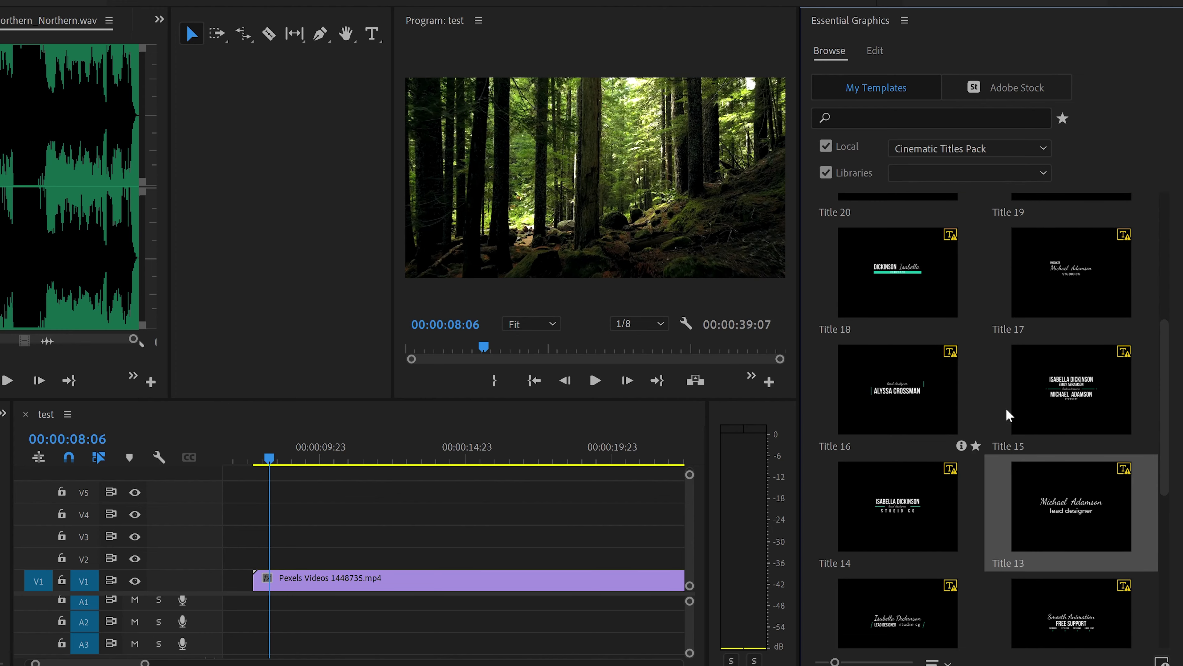
- Place Title 13 on V2 above the forest clip, preview its animation, and select it for editing
left_click_drag(1064, 502, 283, 551)
left_click(301, 457)
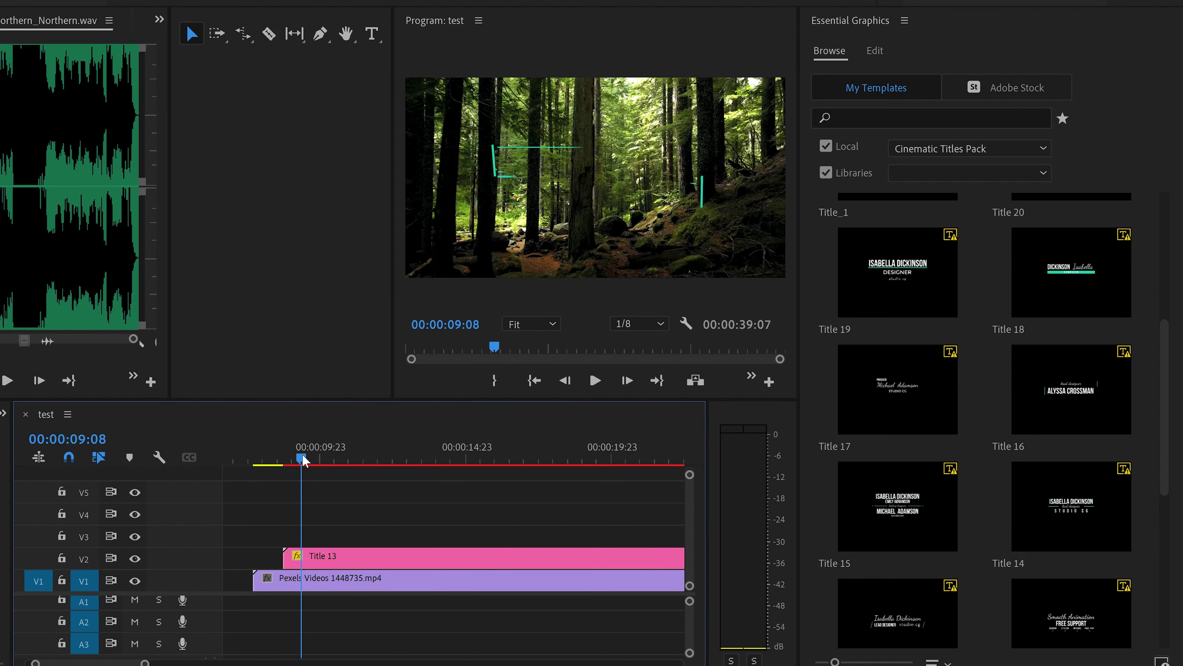
key("space")
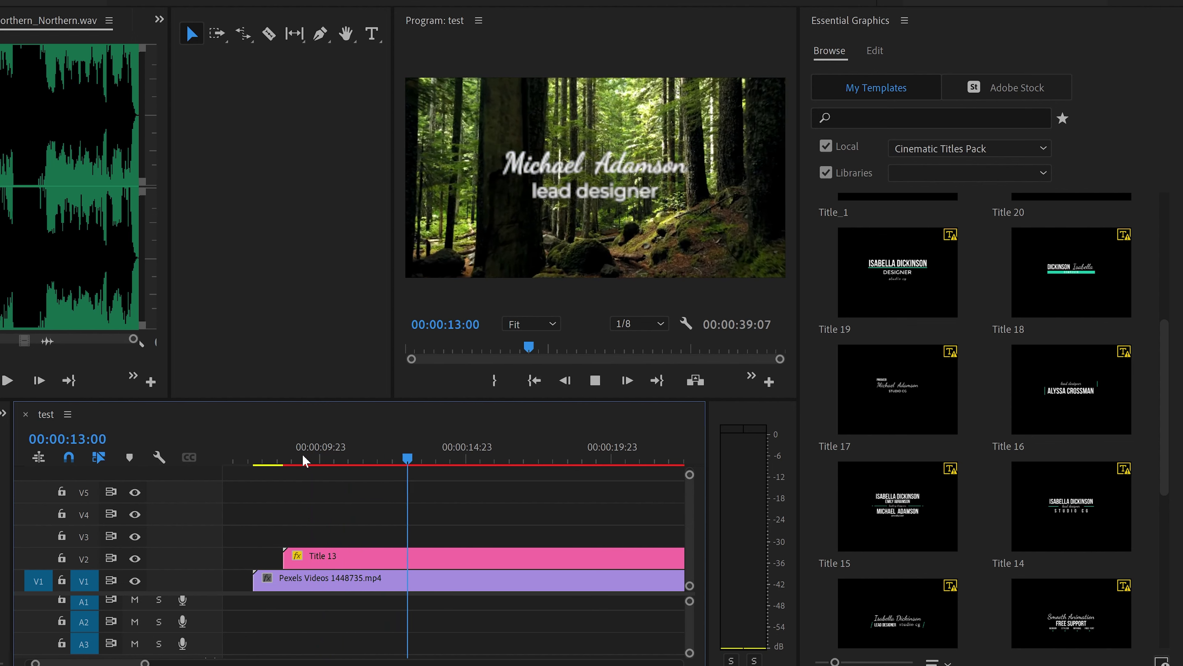
key("space")
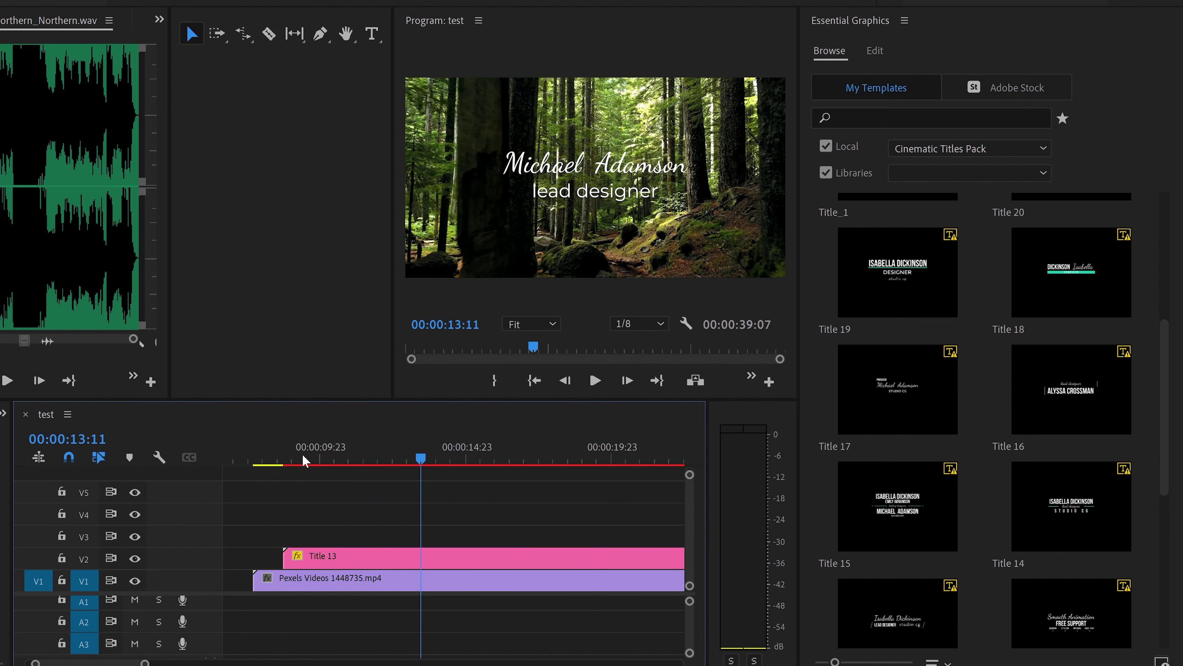
left_click(302, 460)
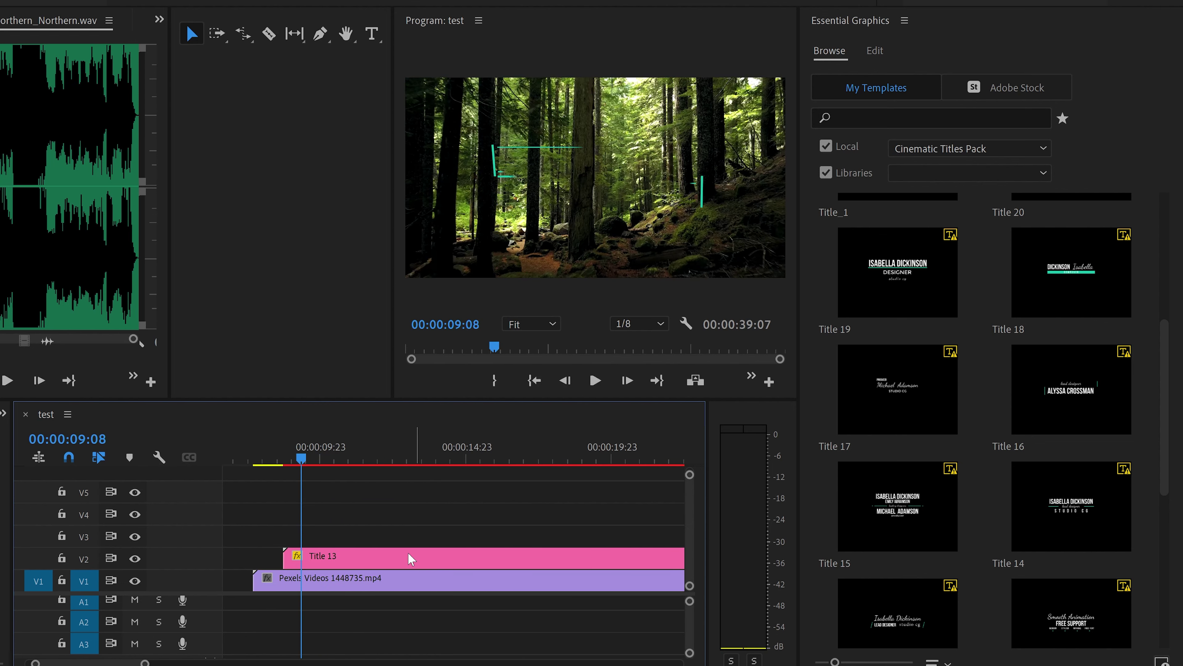
left_click(387, 555)
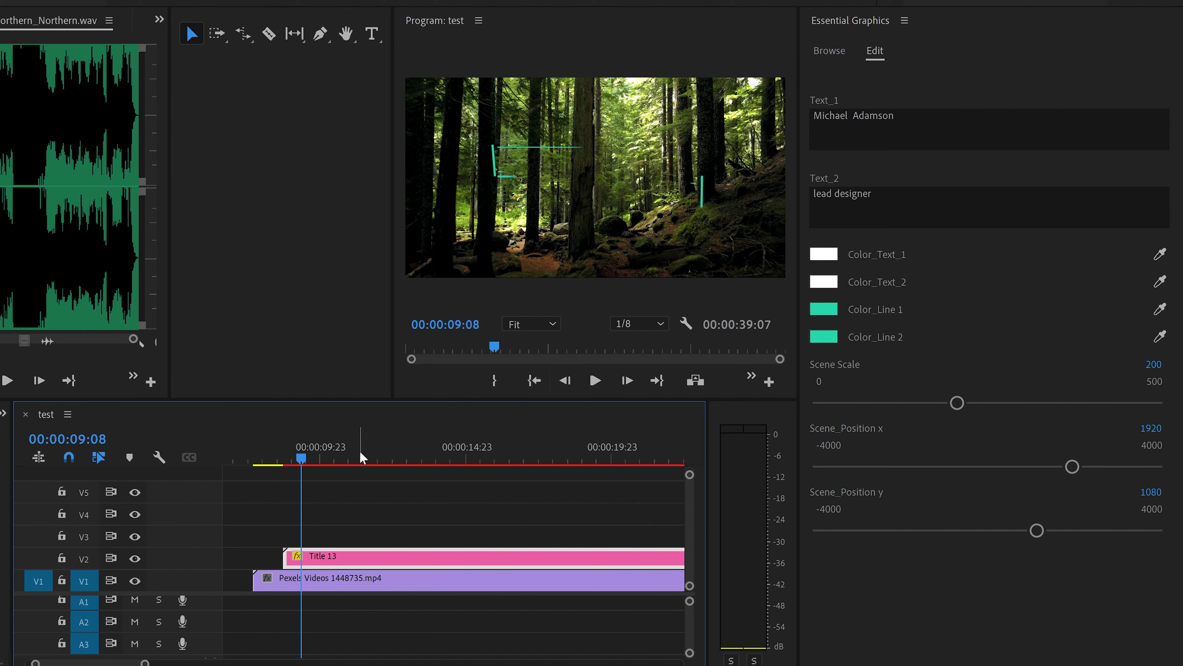
- Scrub through Title 13, set both accent lines to white, and preview the animation
left_click_drag(359, 452, 539, 459)
left_click_drag(429, 481, 302, 482)
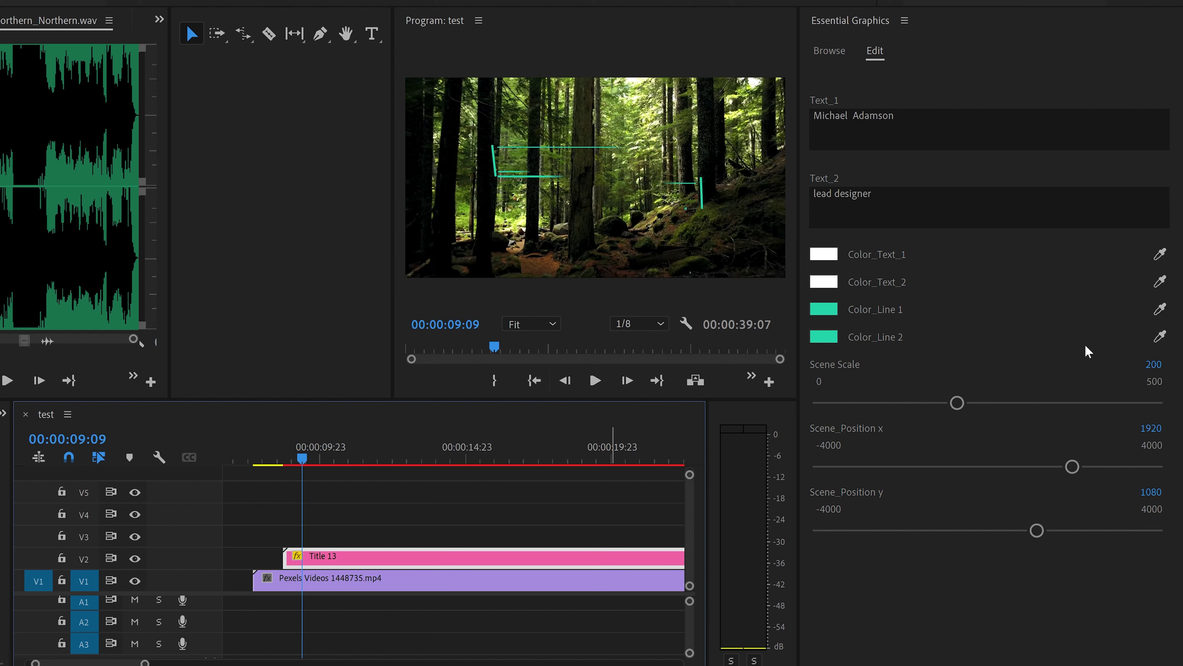
left_click(1160, 309)
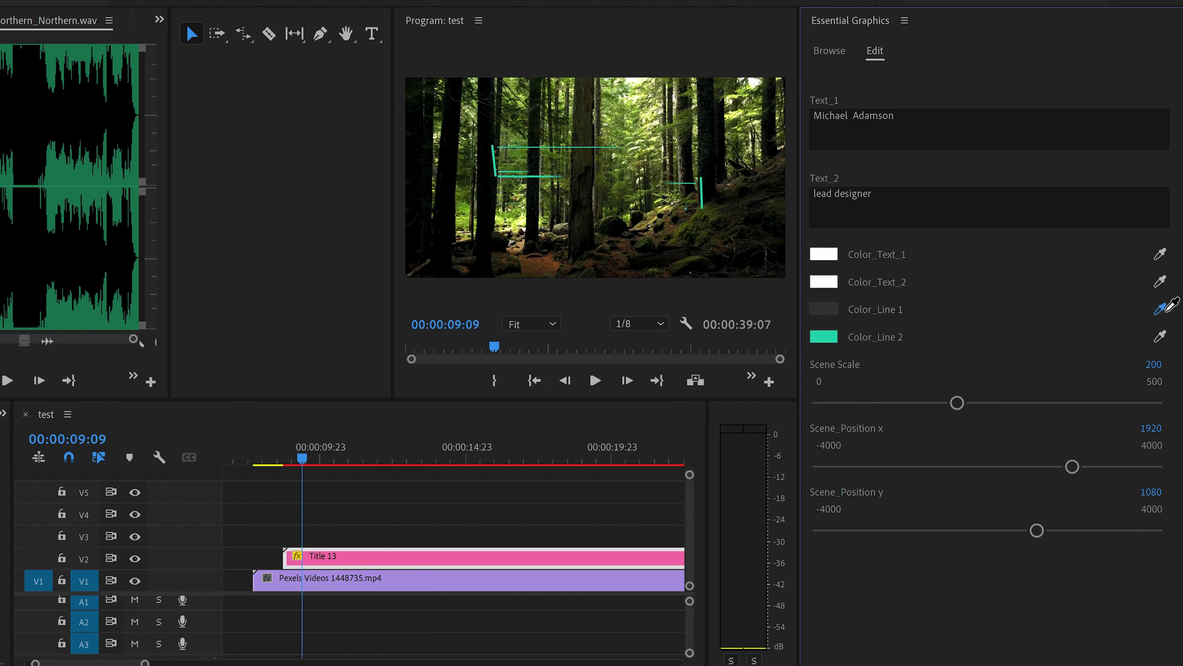
left_click(833, 280)
left_click(1160, 337)
left_click(829, 252)
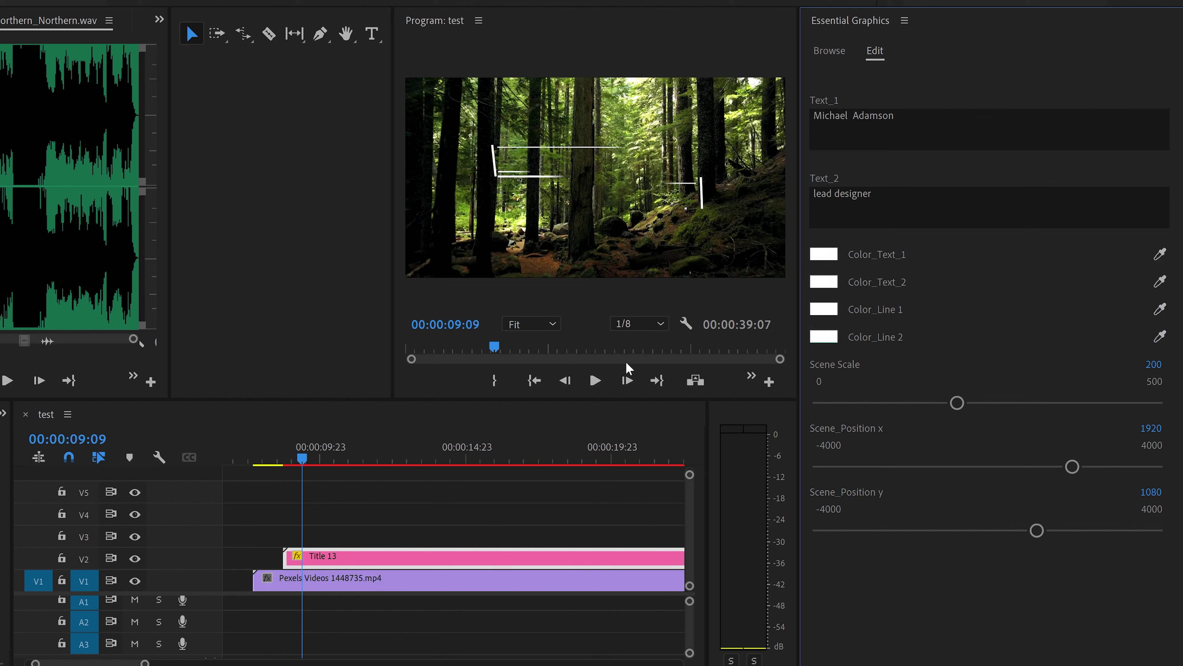
left_click(285, 459)
key("space")
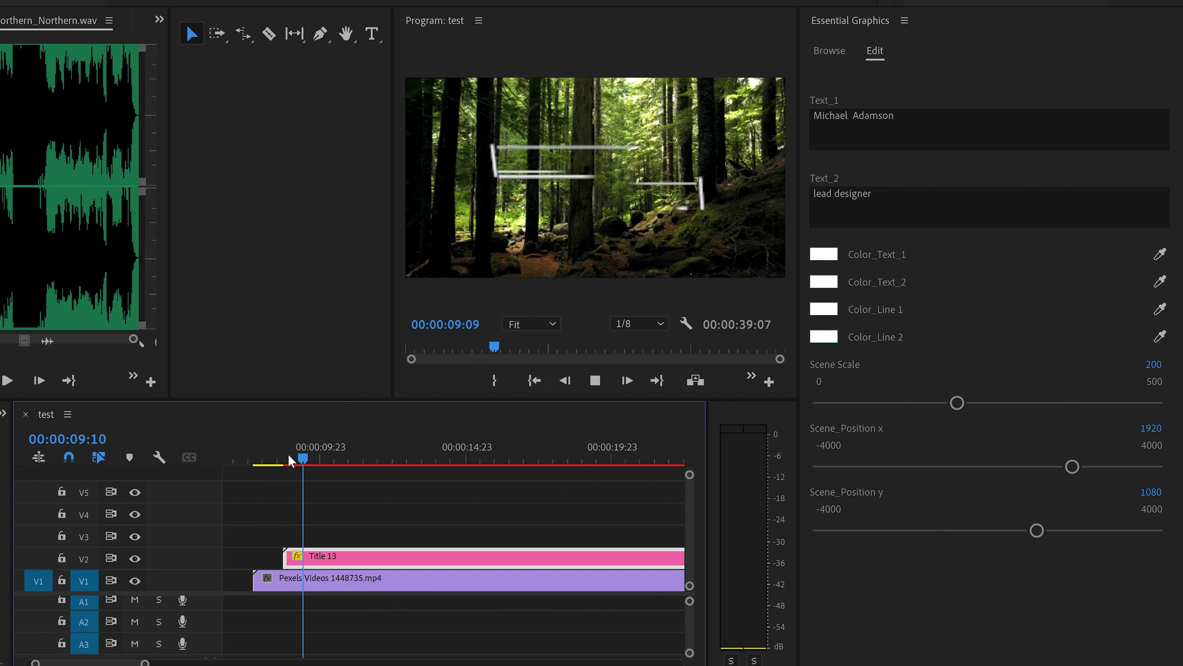
key("space")
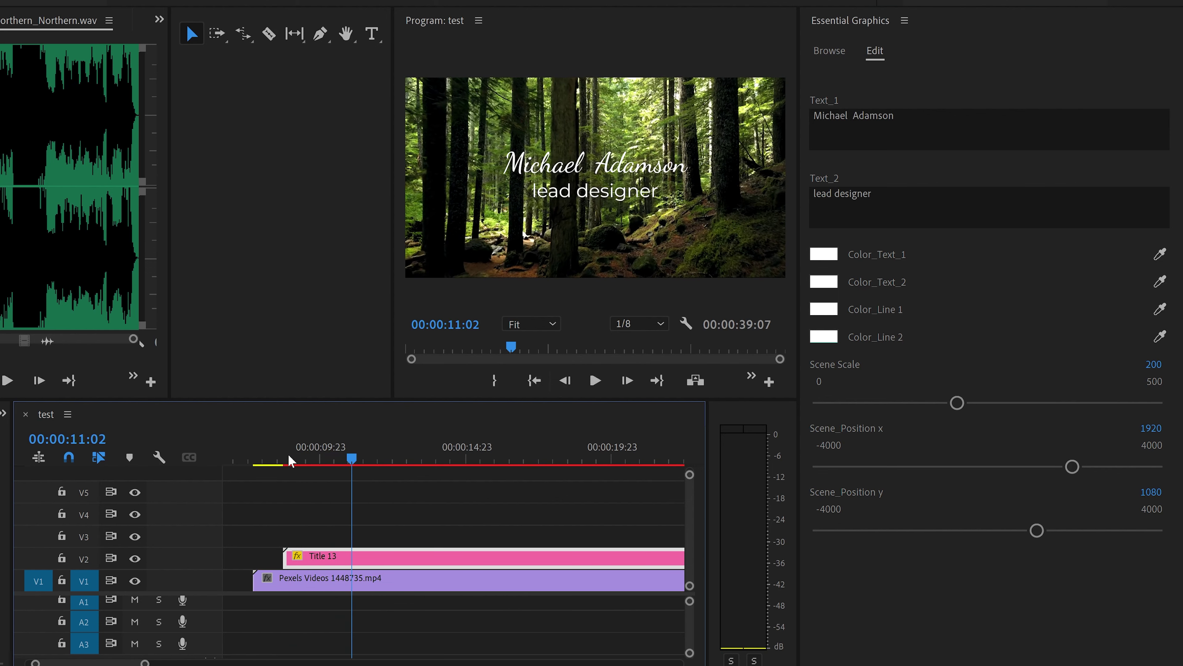
- Set Color_Line 1 and Color_Line 2 to blue and play the title back
left_click(1165, 309)
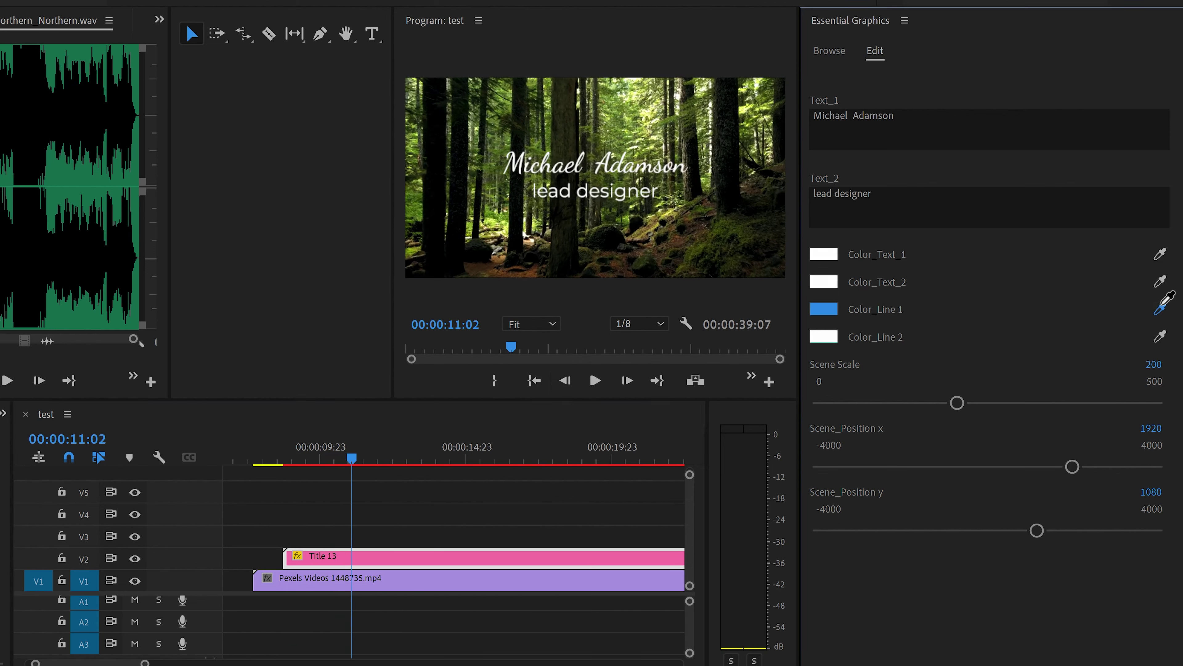
left_click(1160, 335)
left_click(292, 454)
key("space")
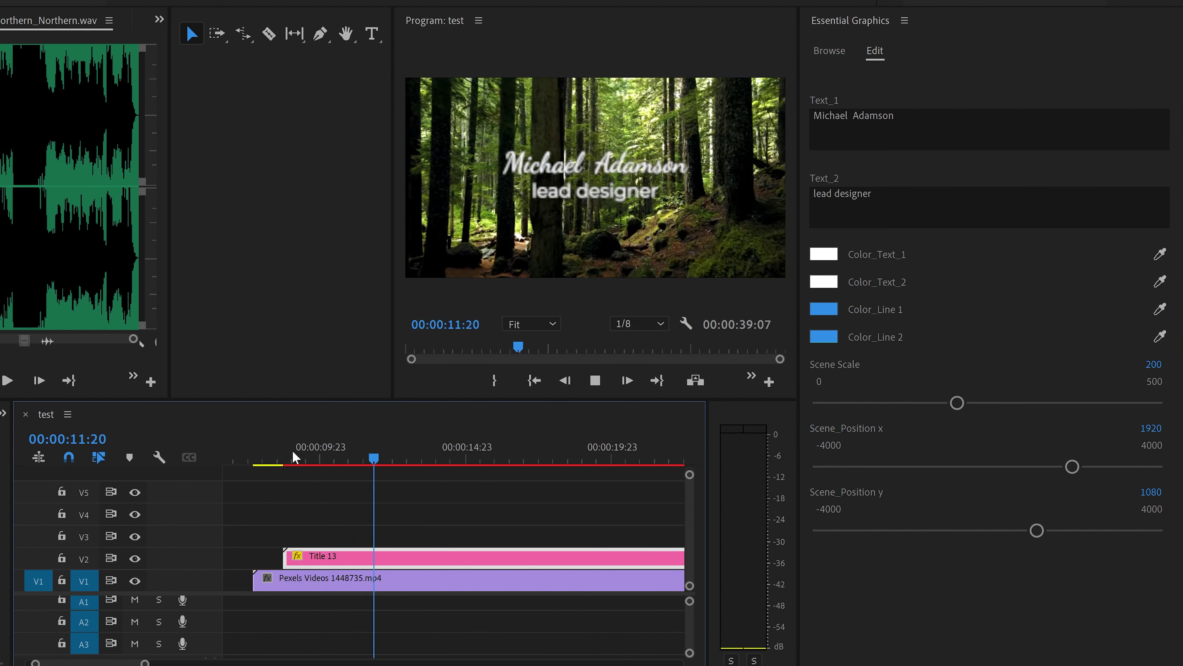
key("space")
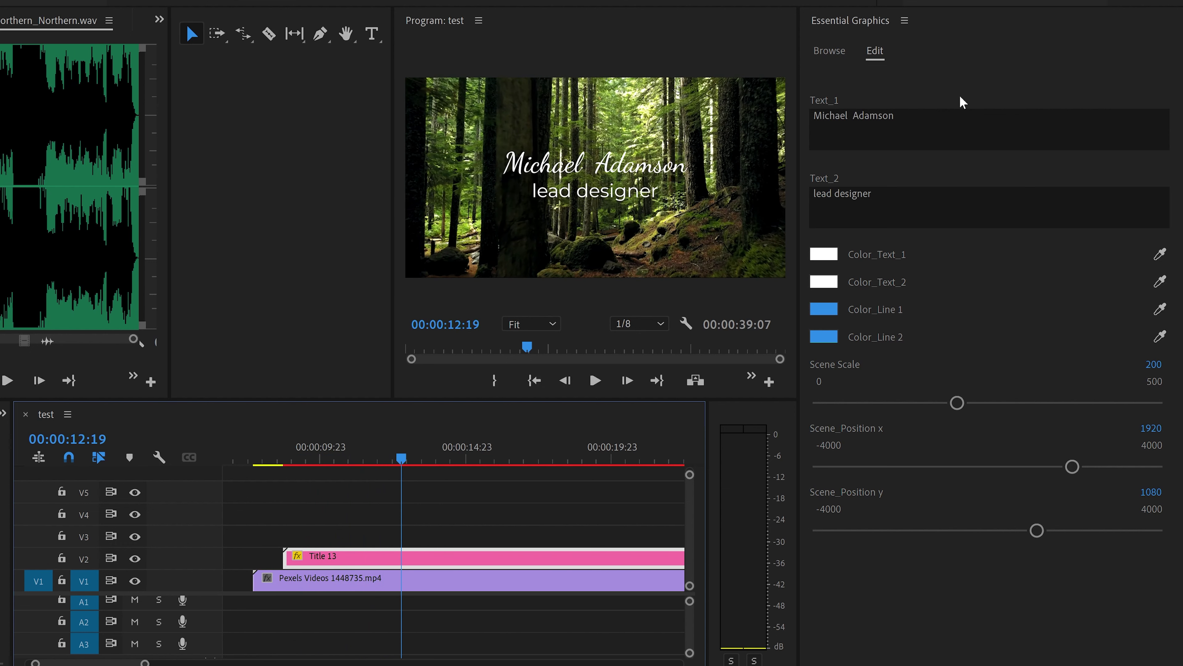
- Replace Text_1 with a first name and Text_2 with 'Tecnomag', then preview the title
left_click(868, 116)
type("Mario")
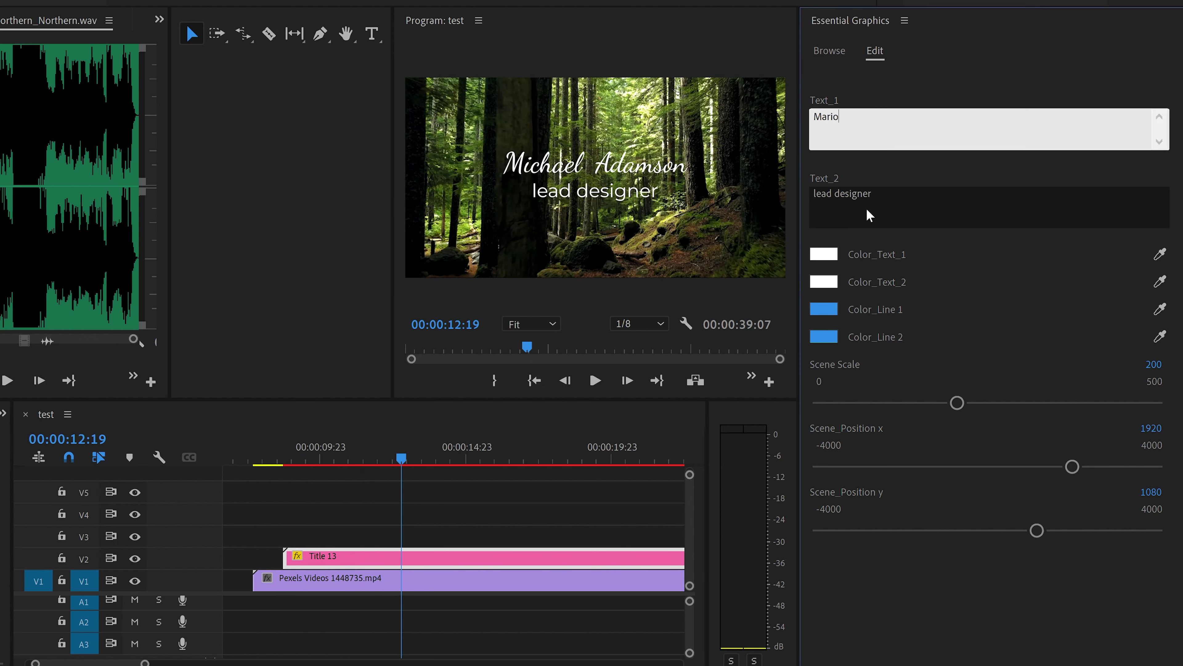
left_click(867, 197)
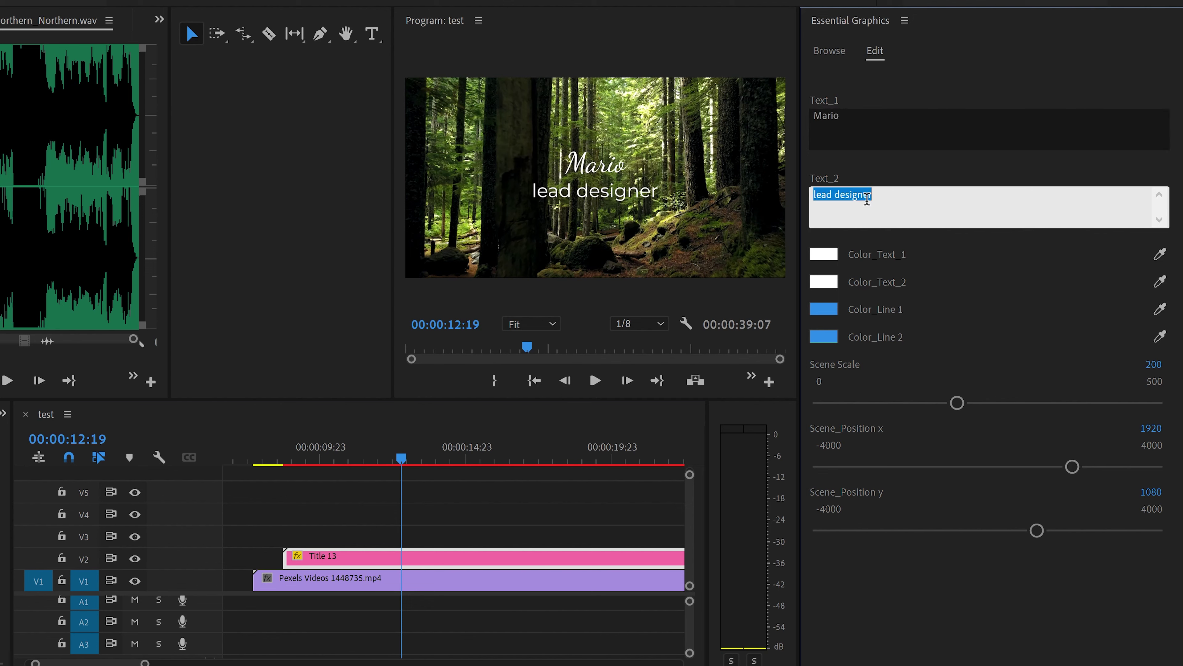
type("Tecnomag")
left_click(301, 459)
key("space")
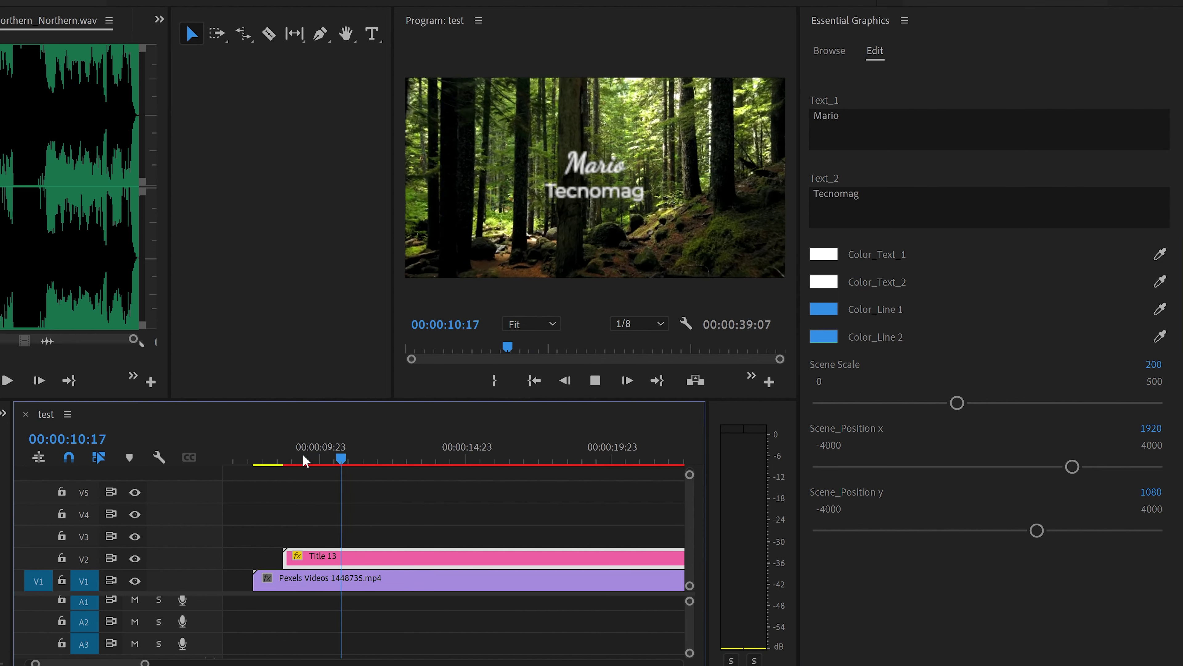
- Scale the title to 221 and move it lower right to position 2748, 1538
left_click_drag(957, 403, 1040, 402)
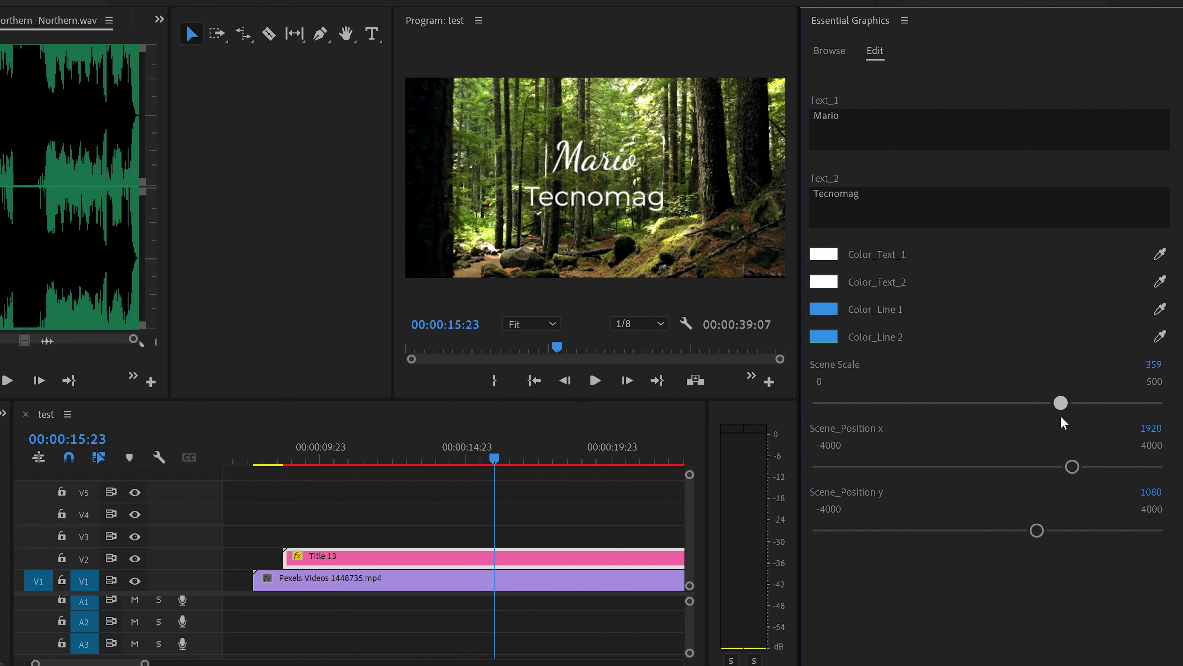
left_click_drag(1049, 445, 967, 443)
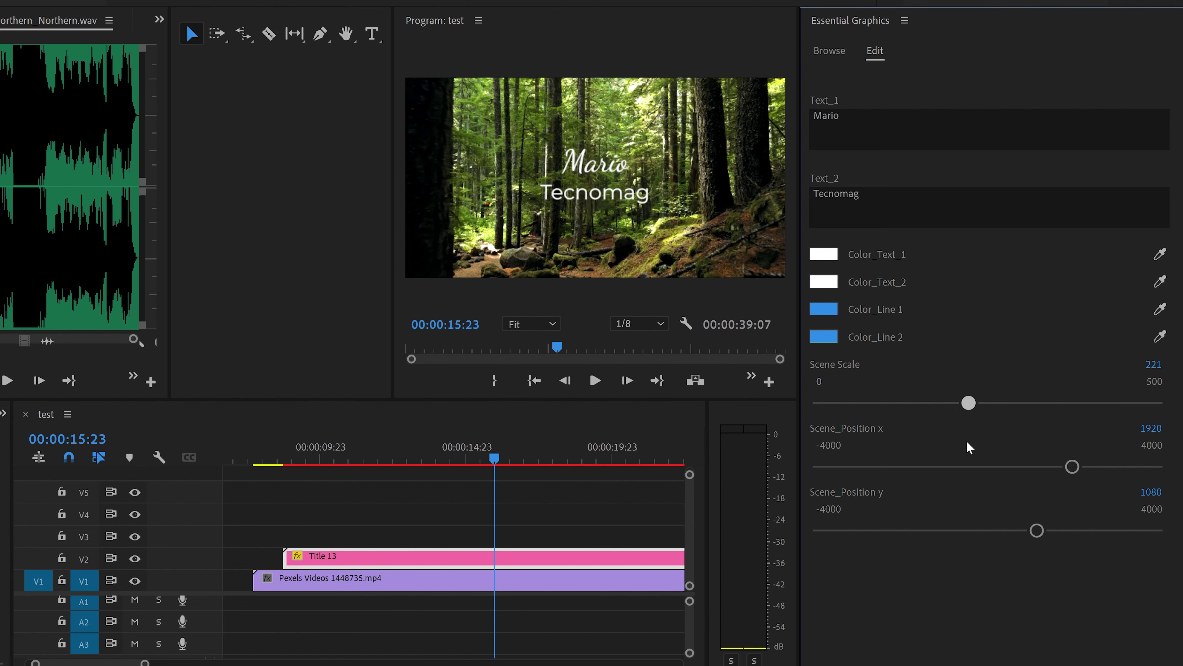
mouse_move(1073, 466)
left_mouse_down()
mouse_move(1004, 467)
mouse_move(1103, 466)
left_mouse_up()
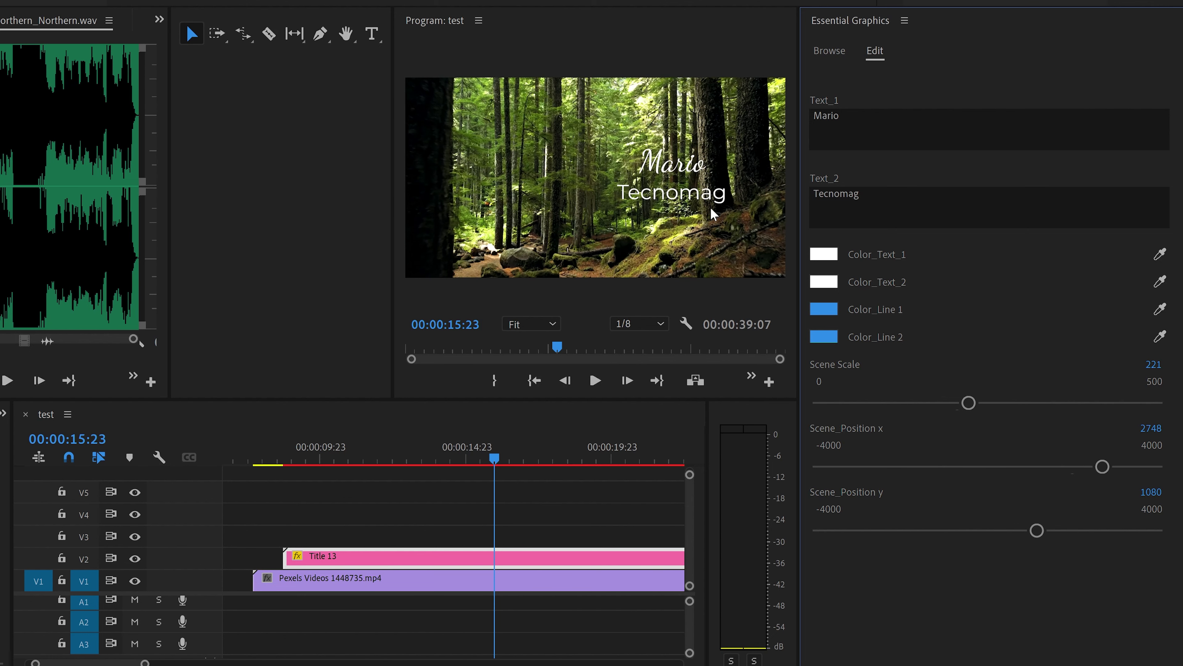
left_click_drag(1035, 531, 1053, 530)
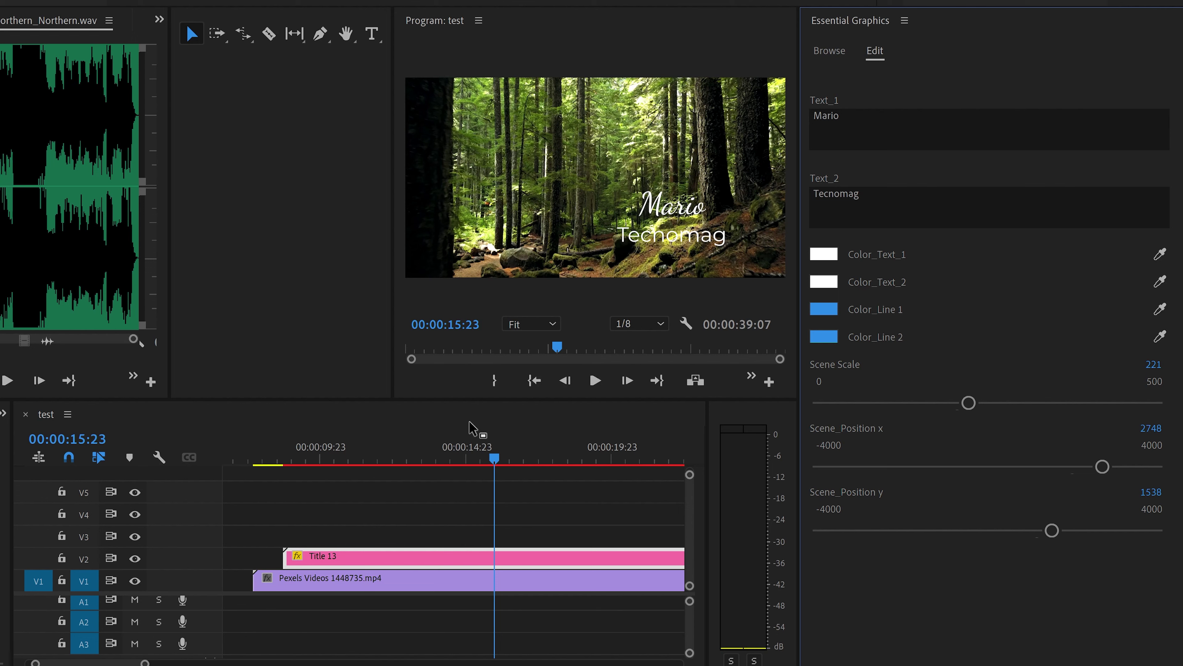
left_click(838, 53)
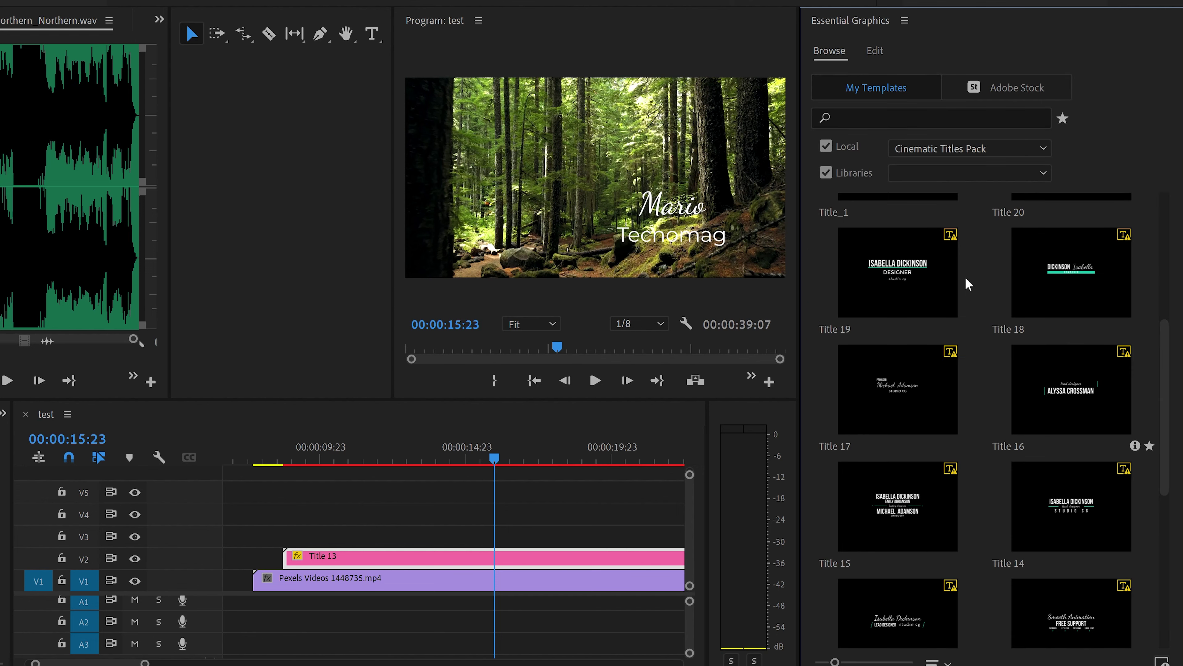